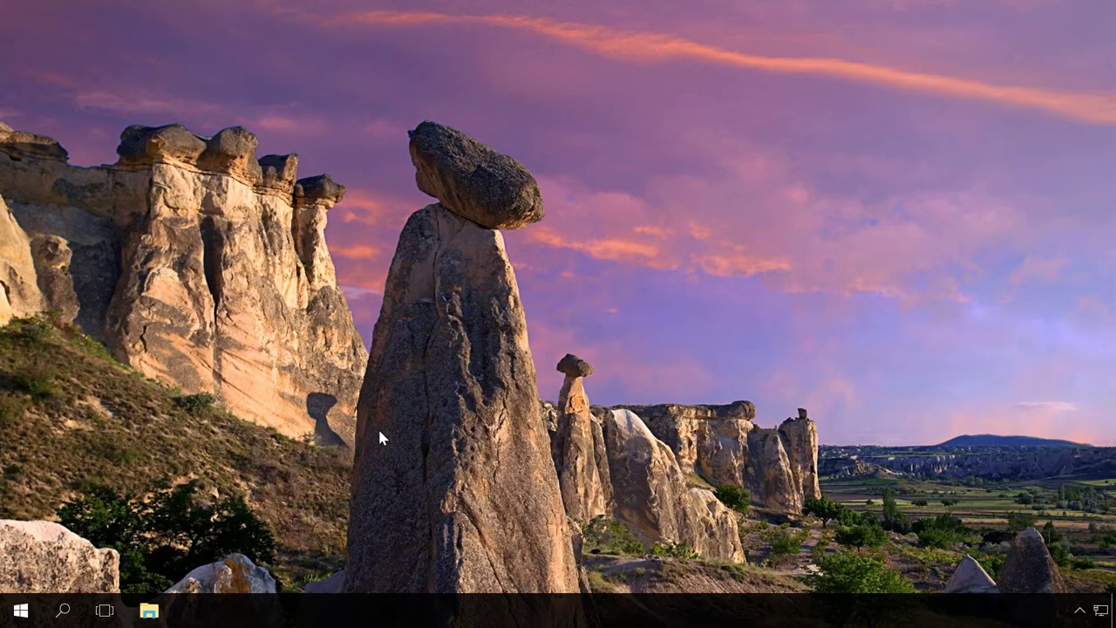
- Open and close the Run dialog, once directly and once from the Start button's context menu
key(super+r)
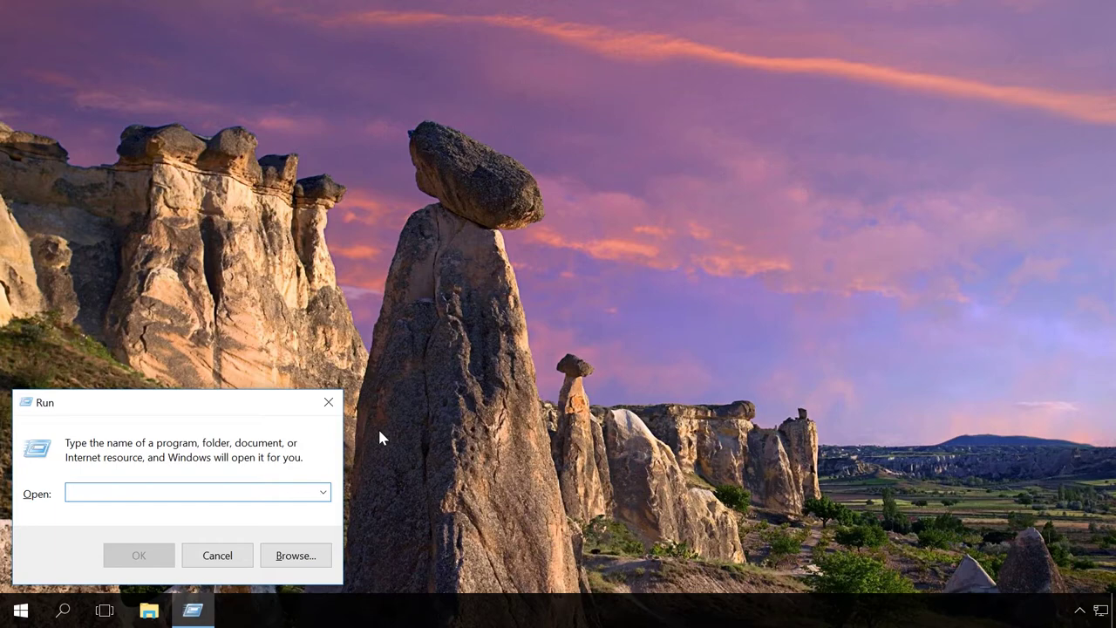
click(333, 399)
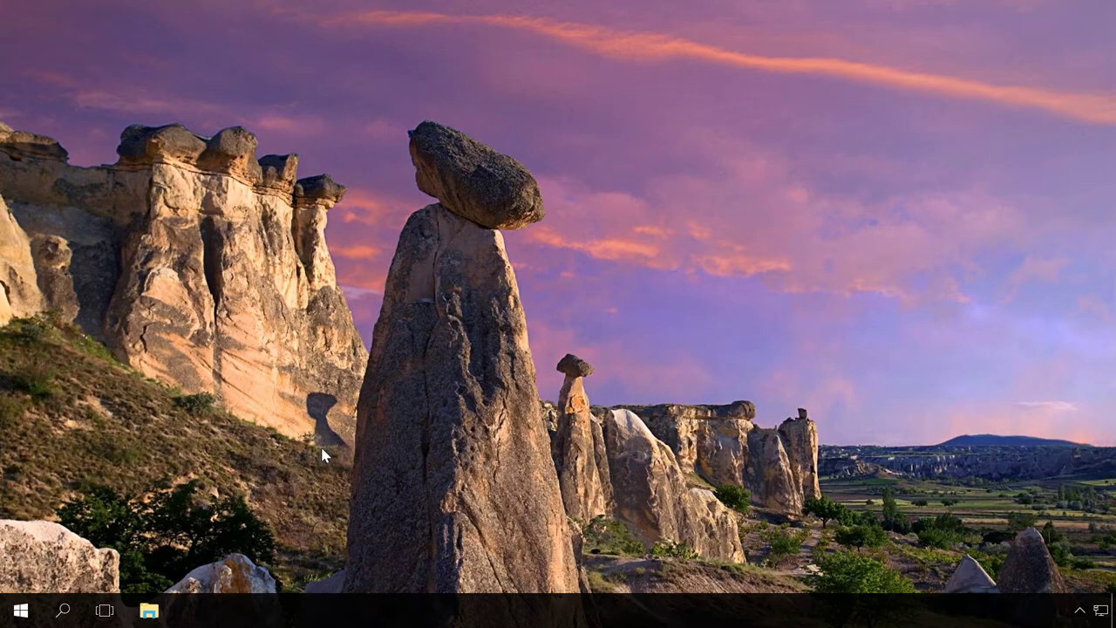
right_click(21, 611)
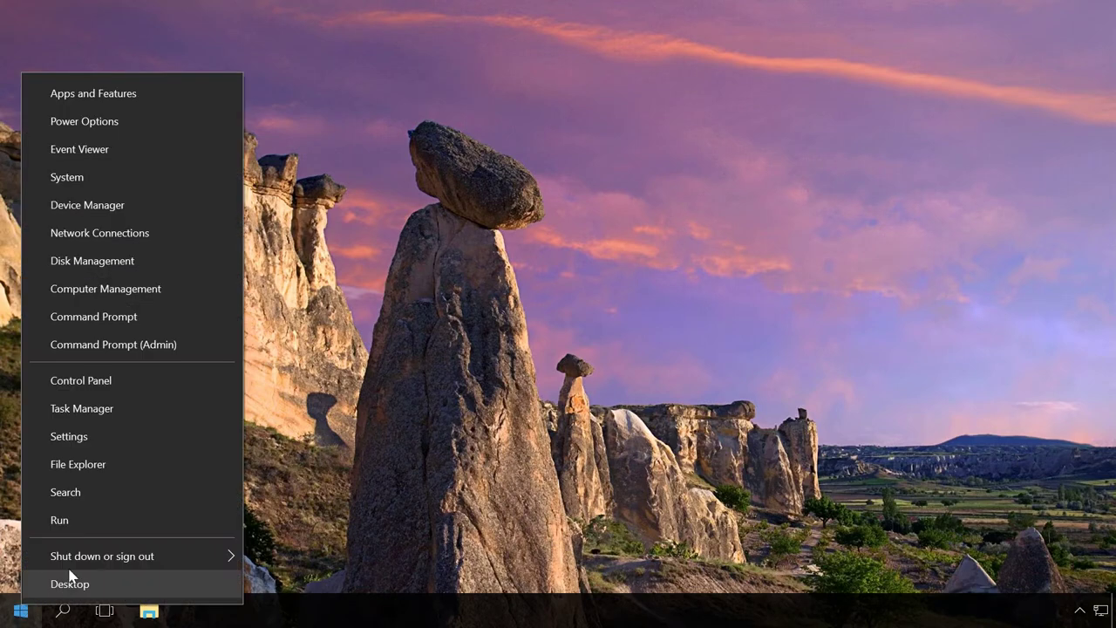
click(59, 520)
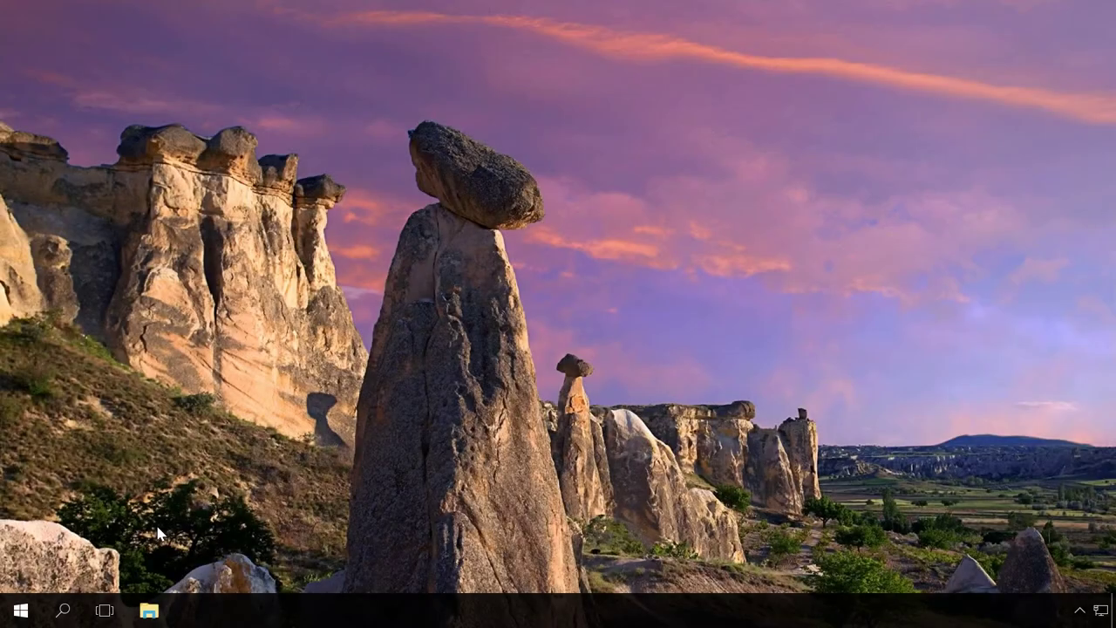
- Search Windows for "run" and open the Run desktop app
click(63, 610)
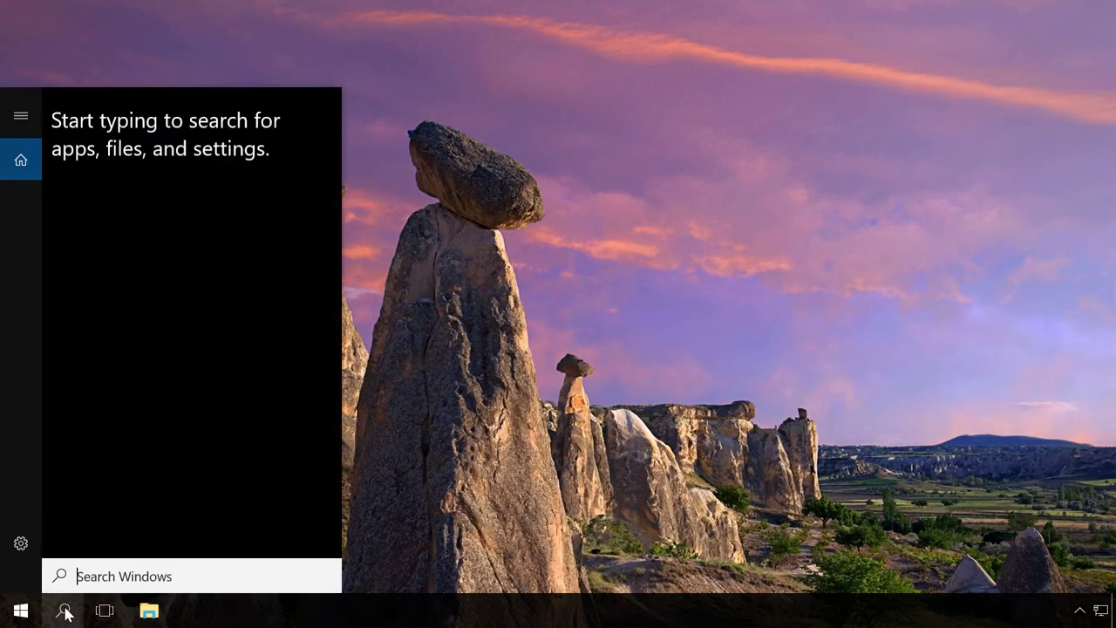
text(r)
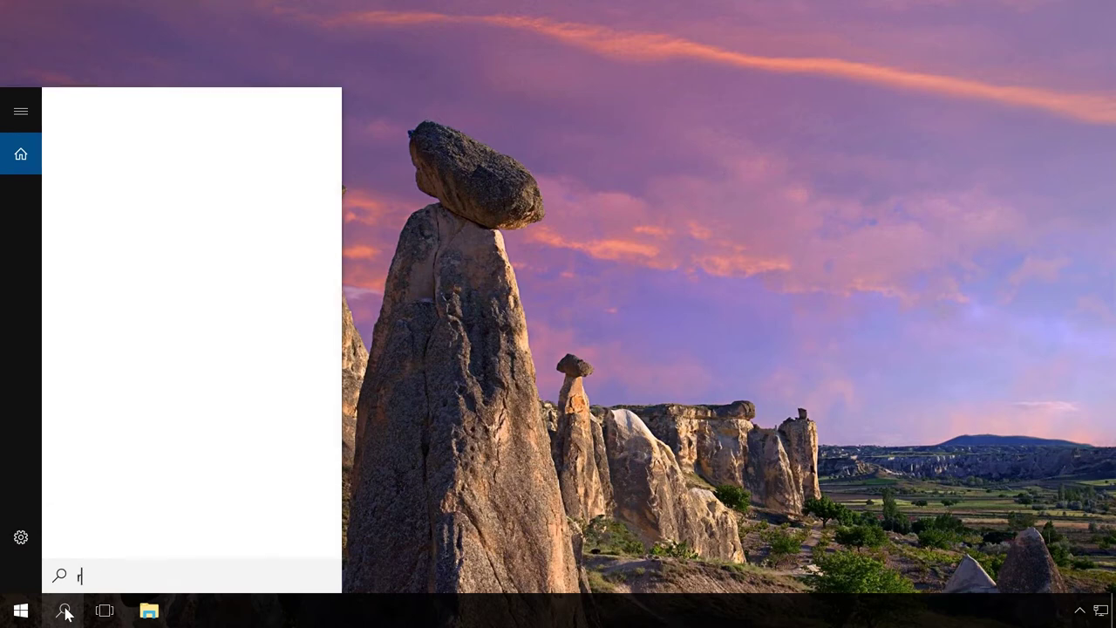
text(un)
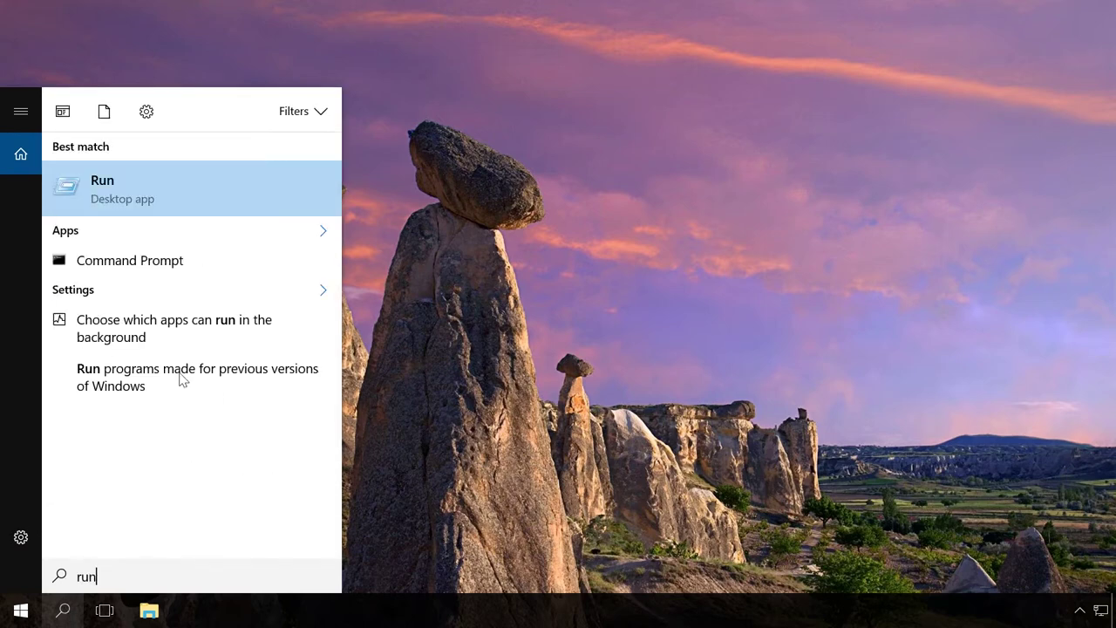
click(199, 194)
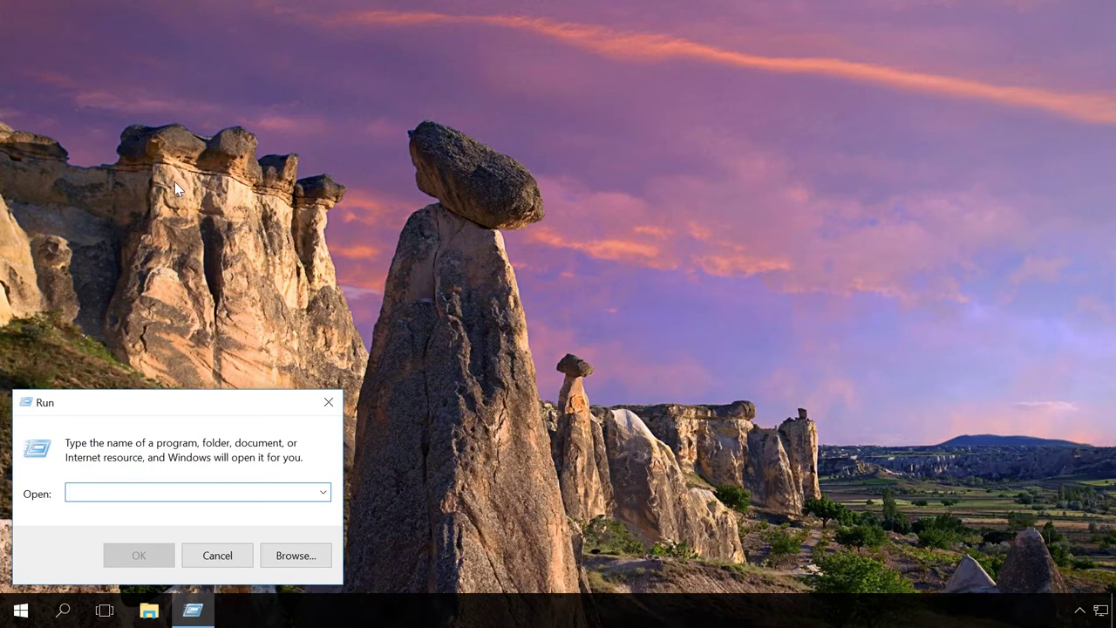
- Run the winver command to show the Windows version information and close the About Windows window
text(win)
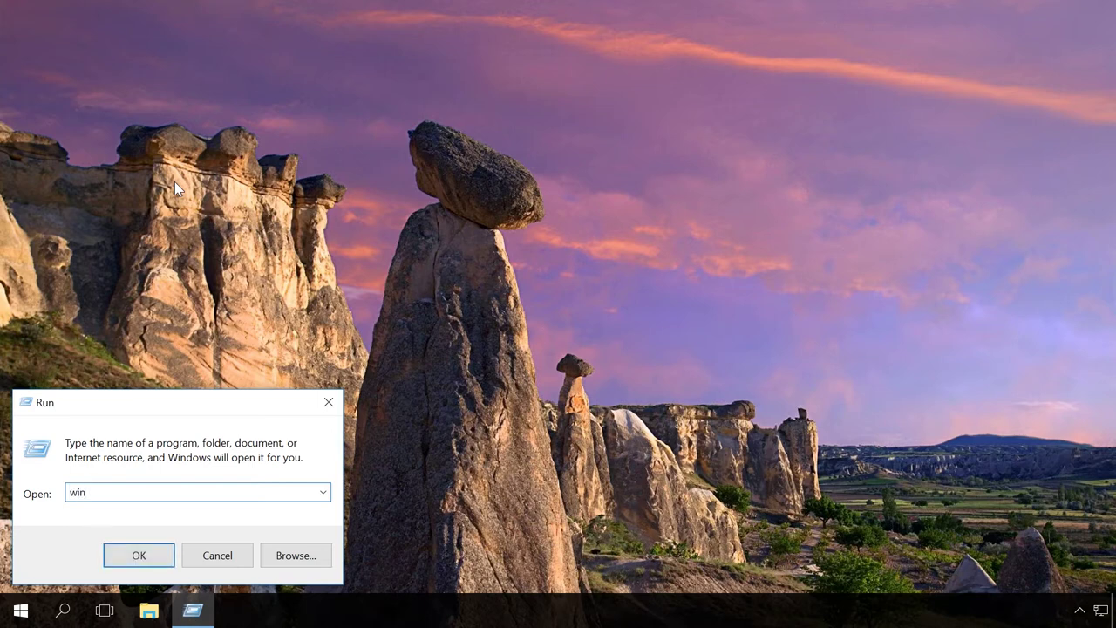
text(ver)
key(Return)
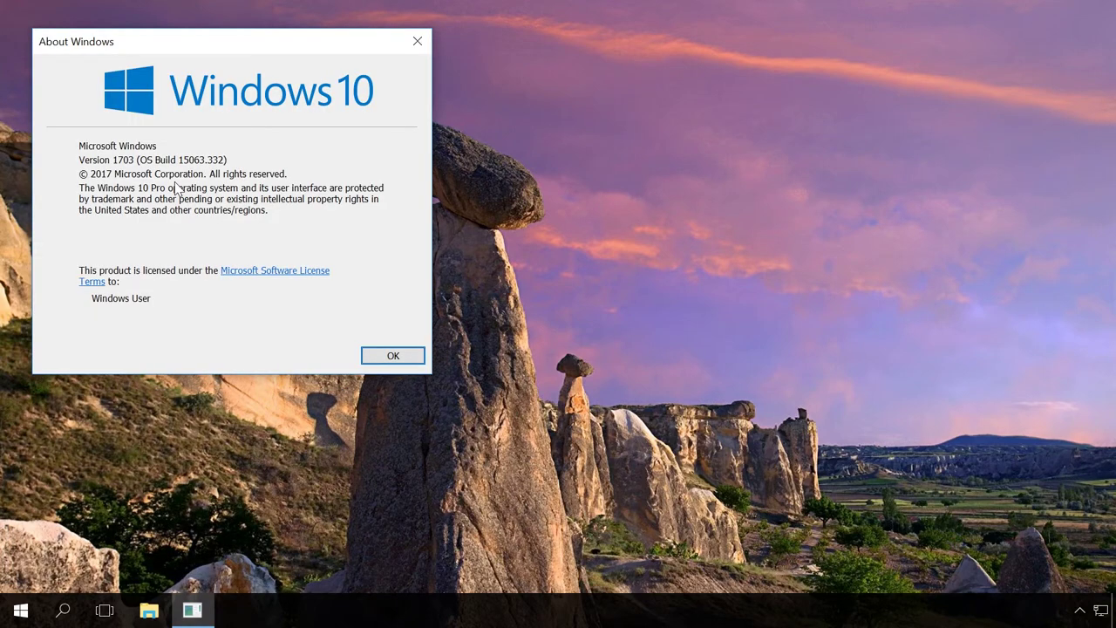
click(369, 356)
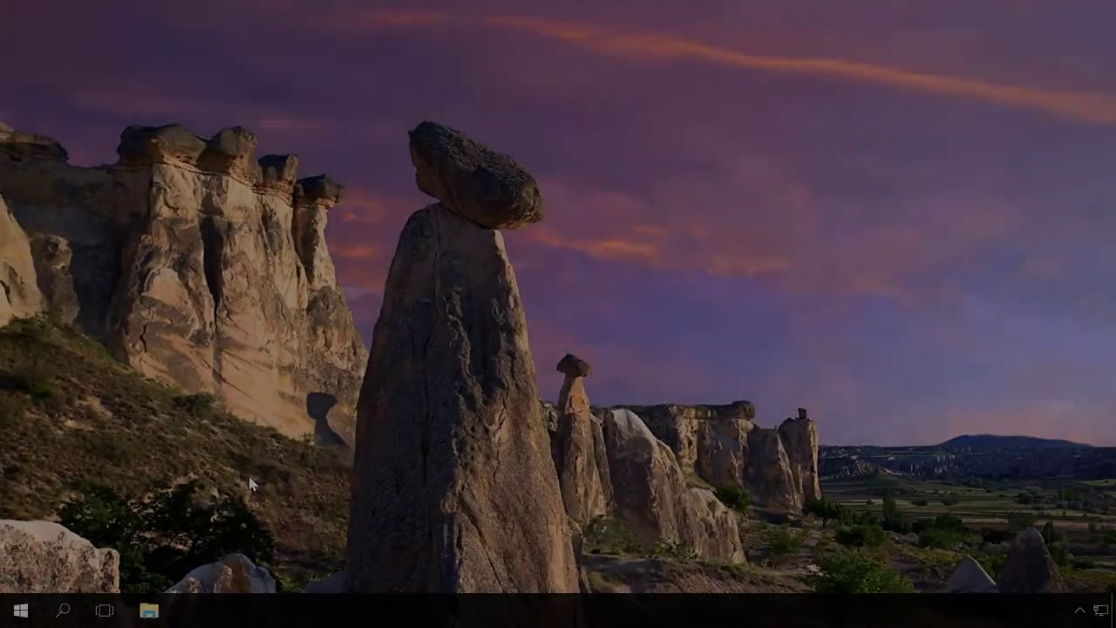
- Launch the Opera browser from the Run dialog with the command opera
key(super+r)
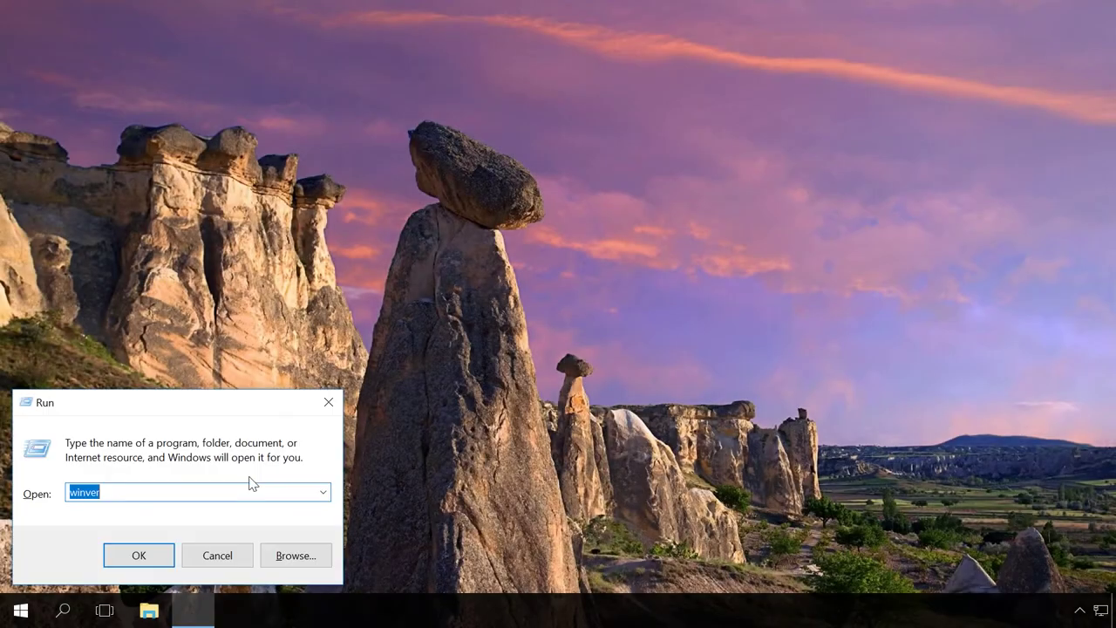
key(BackSpace)
text(opera)
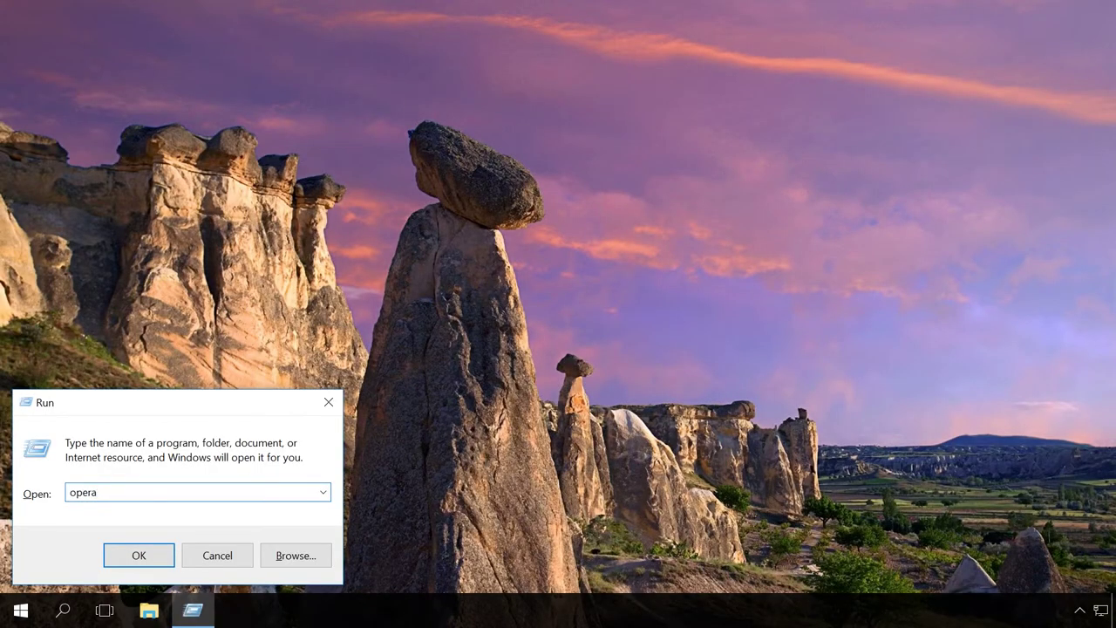
click(113, 561)
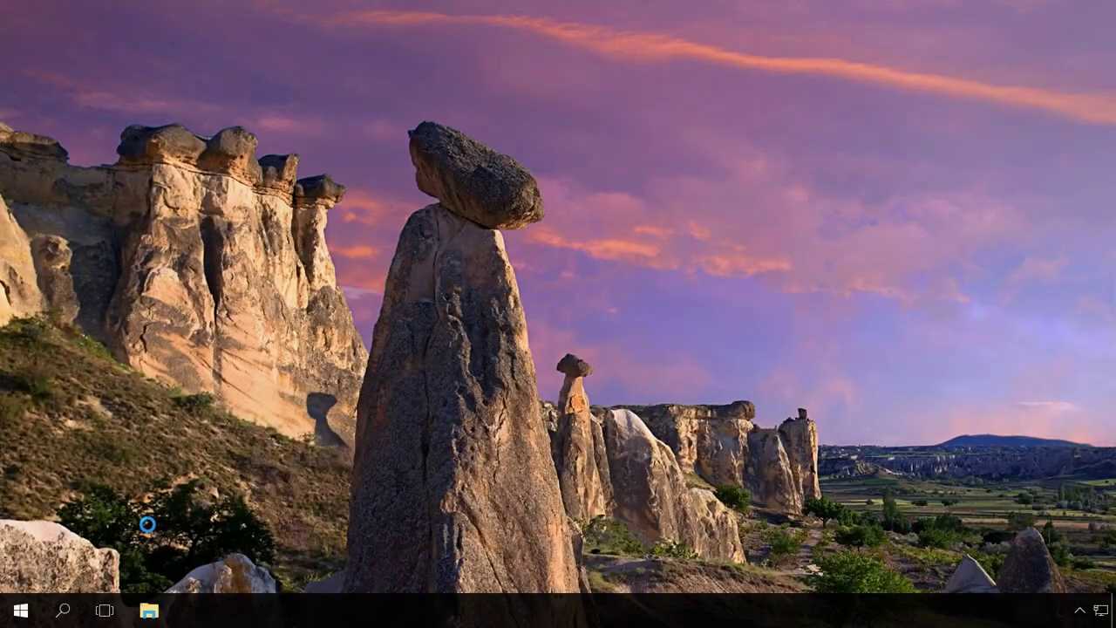
- Launch Chrome and Excel from the Run dialog with the commands chrome and excel
key(super+r)
text(chrom)
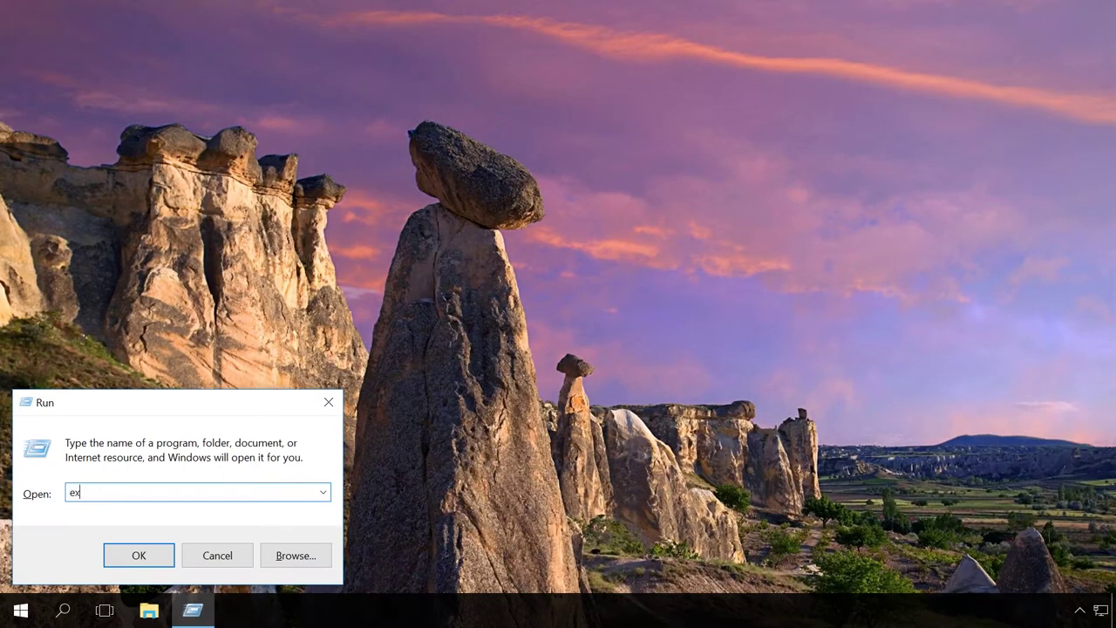
text(cel)
key(Return)
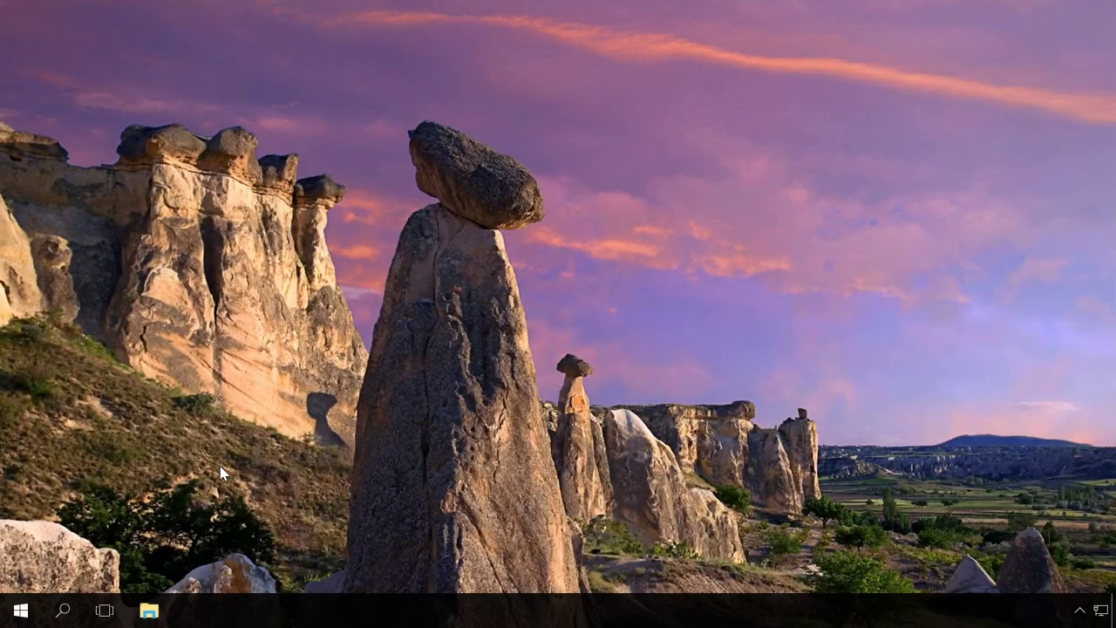
- Launch Microsoft Word from the Run dialog with the command winword
key(super+r)
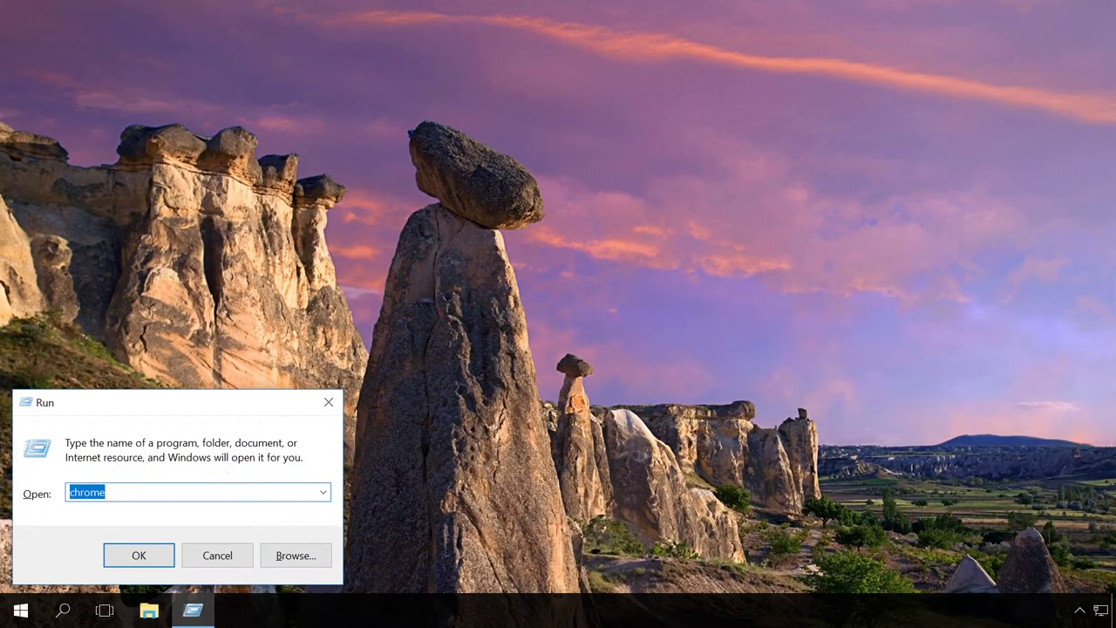
text(winword)
key(Return)
key(Return)
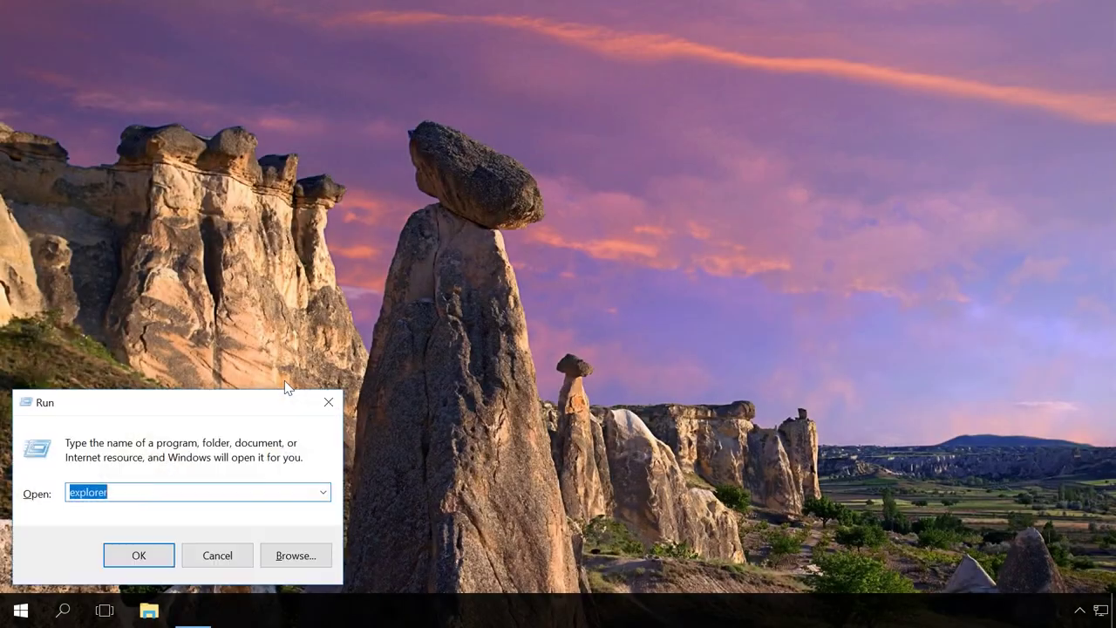
- Open the application data folder and the documents folder from the Run dialog with %appdata% and documents
text(%a)
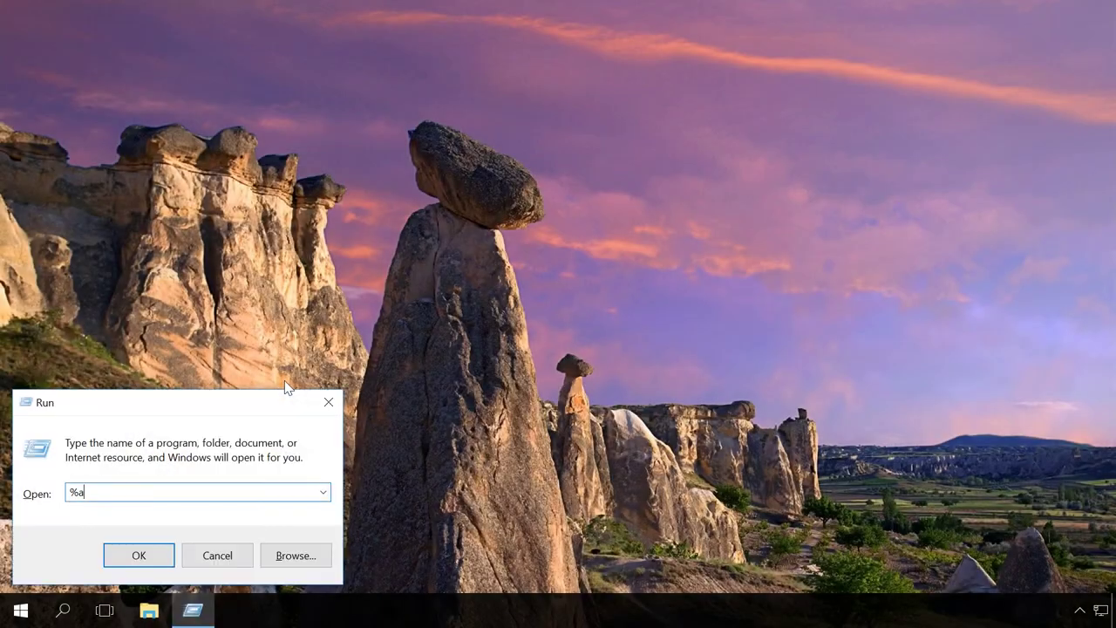
text(ppdata%)
key(Return)
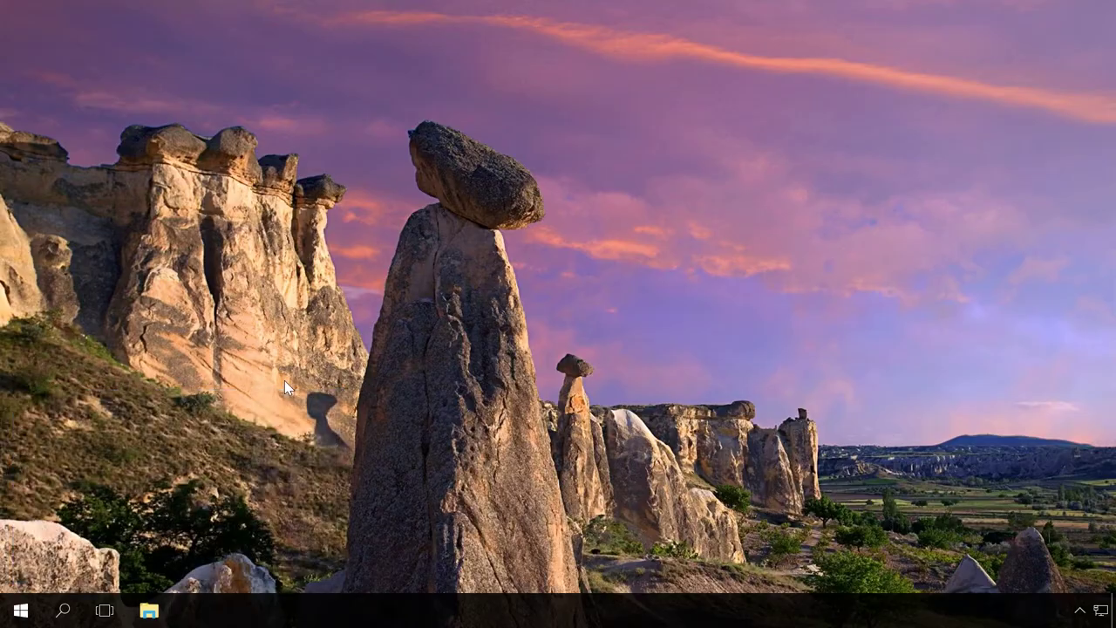
text(doc)
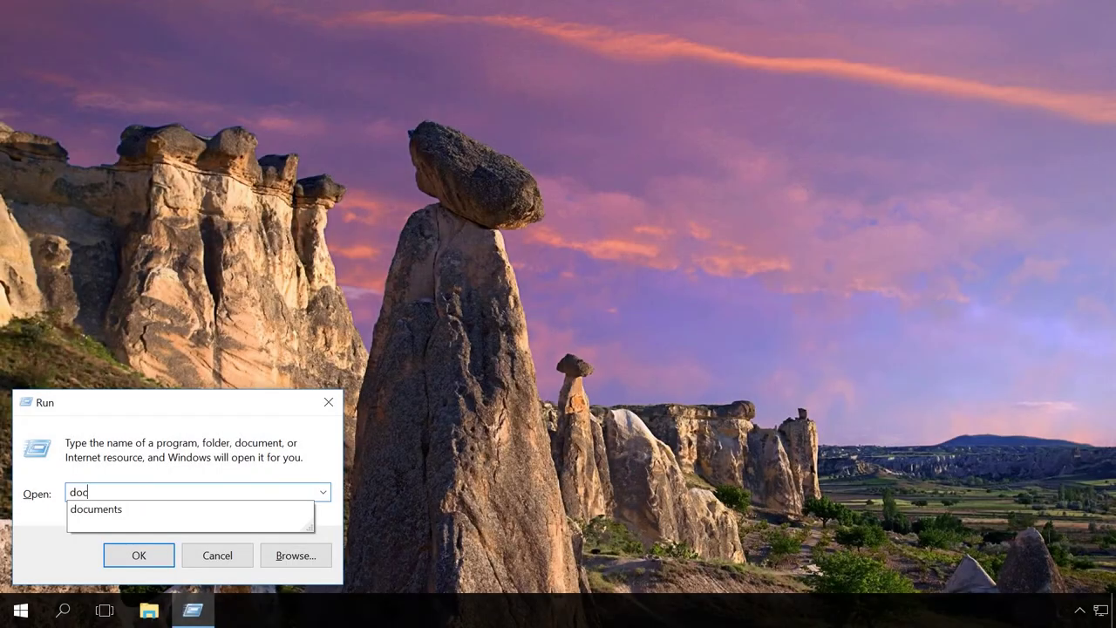
text(uments)
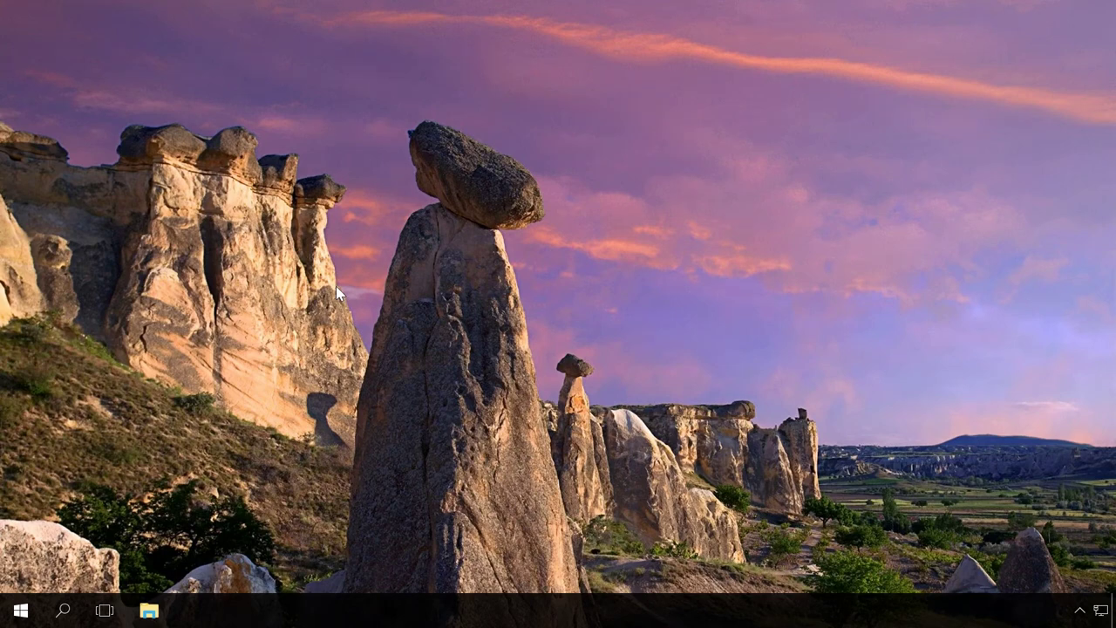
- Open the Registry Editor from the Run dialog with the command regedit
key(super+r)
text(rege)
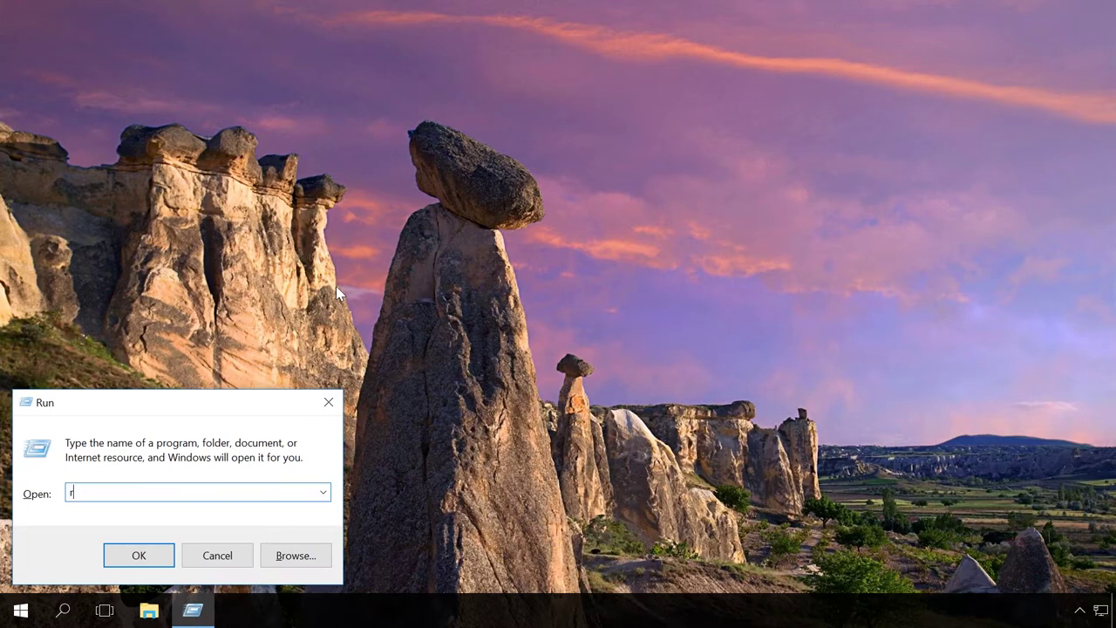
text(dit)
key(Return)
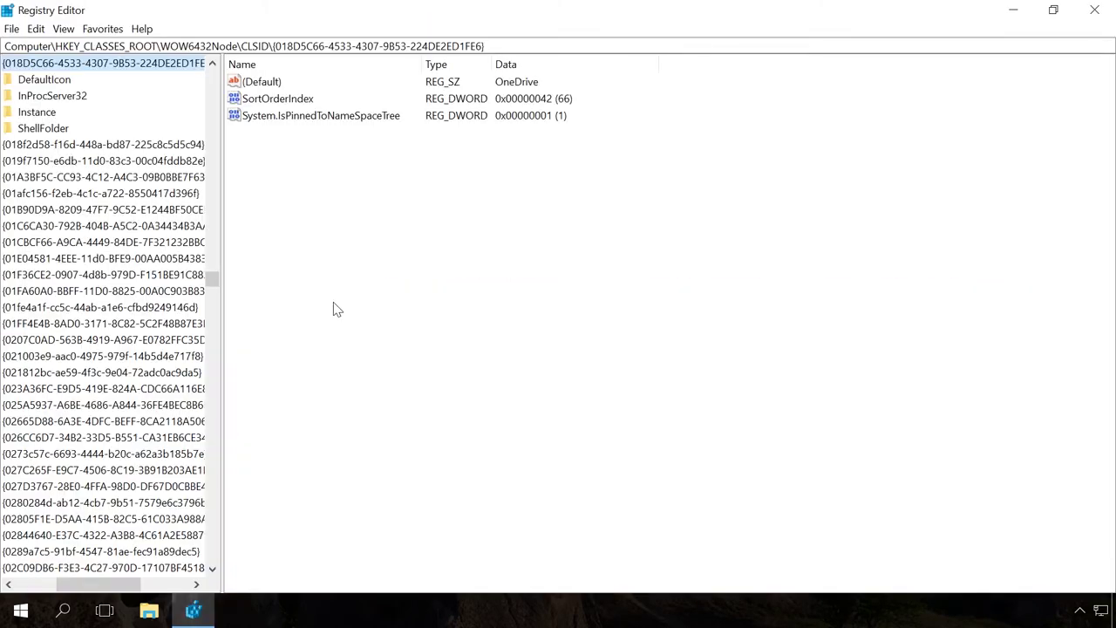
- Go to the Computer root of the registry tree to view its main keys and close the Registry Editor
drag(98, 583, 57, 583)
drag(209, 288, 212, 79)
click(61, 67)
click(27, 80)
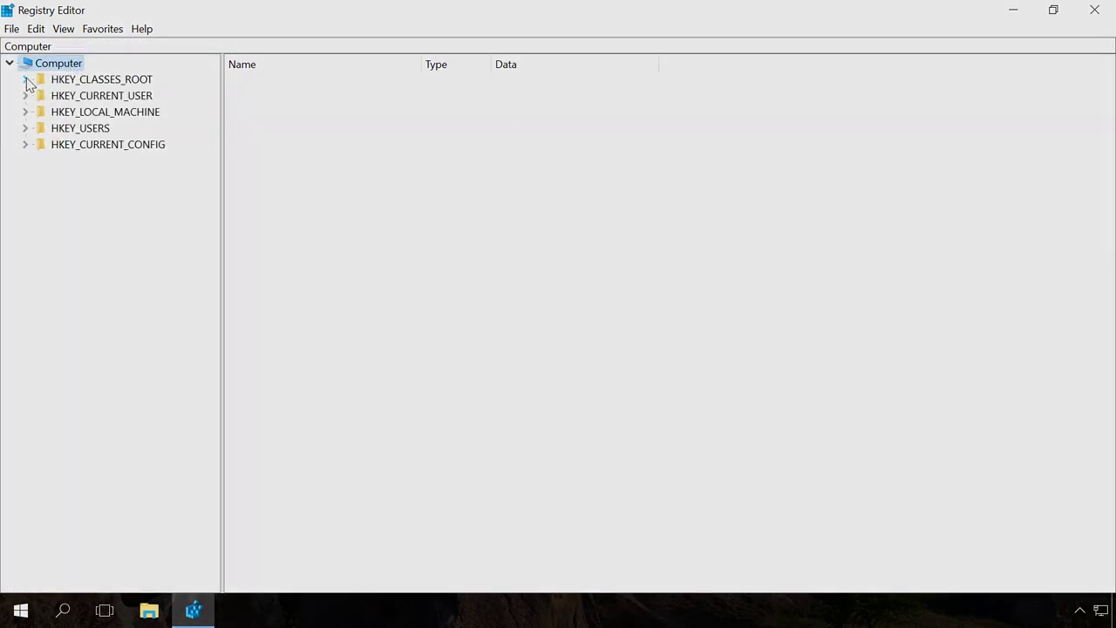
key(alt+F4)
- Open System Configuration from the Run dialog with the command msconfig
key(super+r)
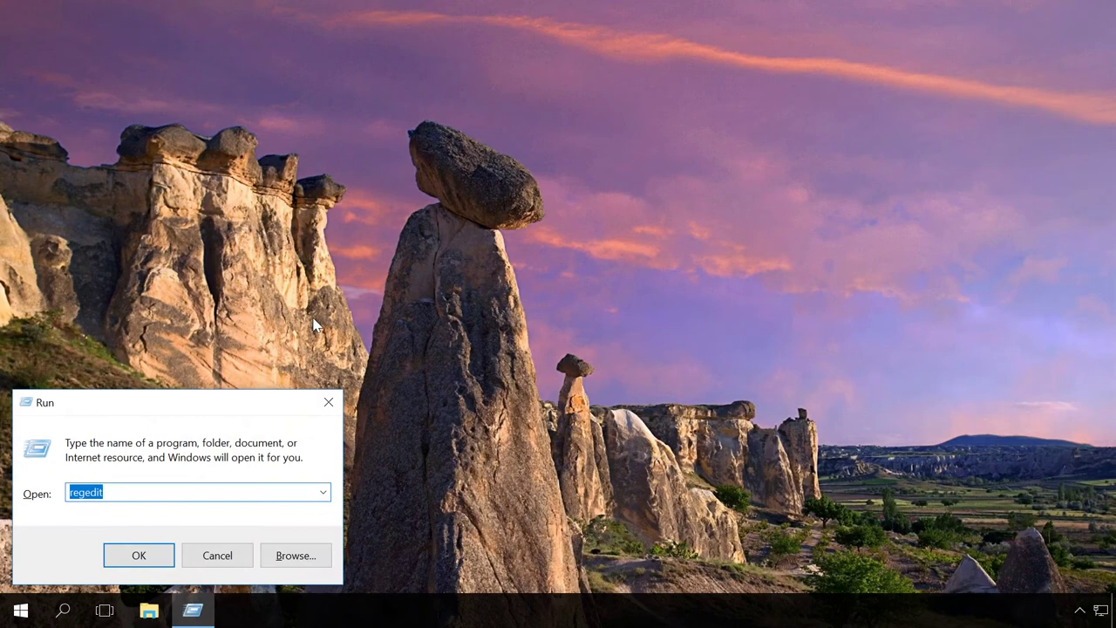
text(msconfig)
key(Return)
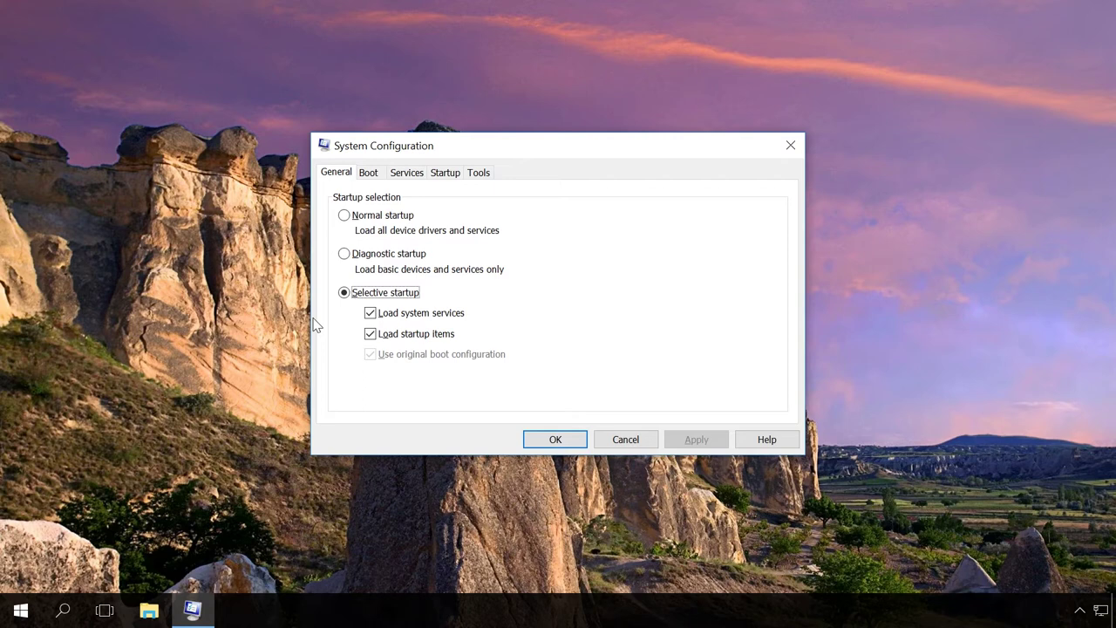
- Enable Safe boot in the System Configuration boot options and clear it again
click(370, 174)
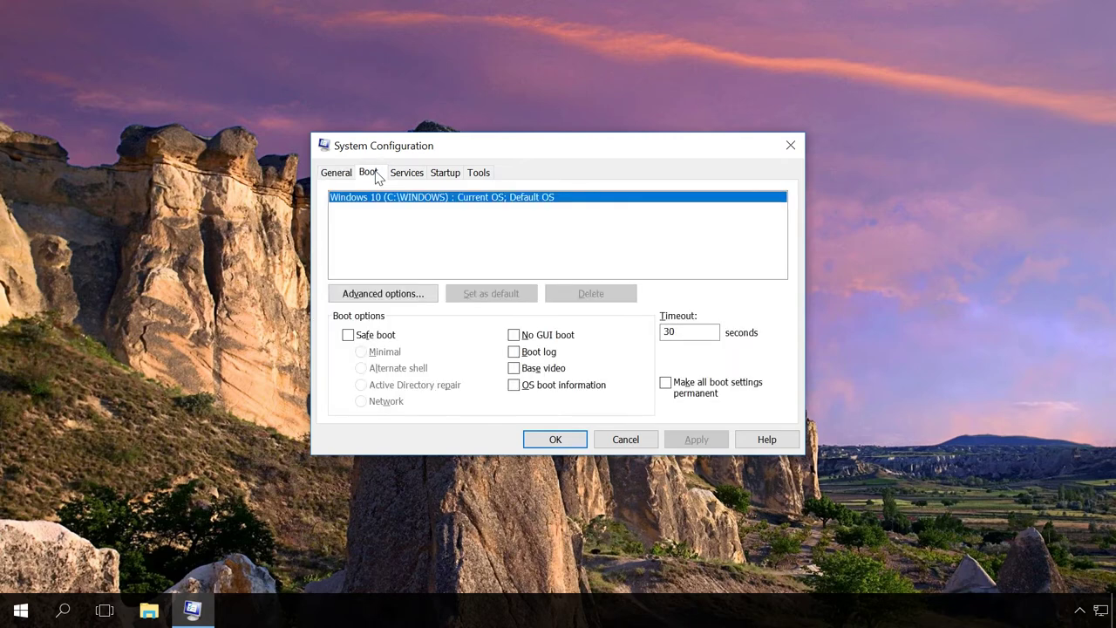
click(363, 337)
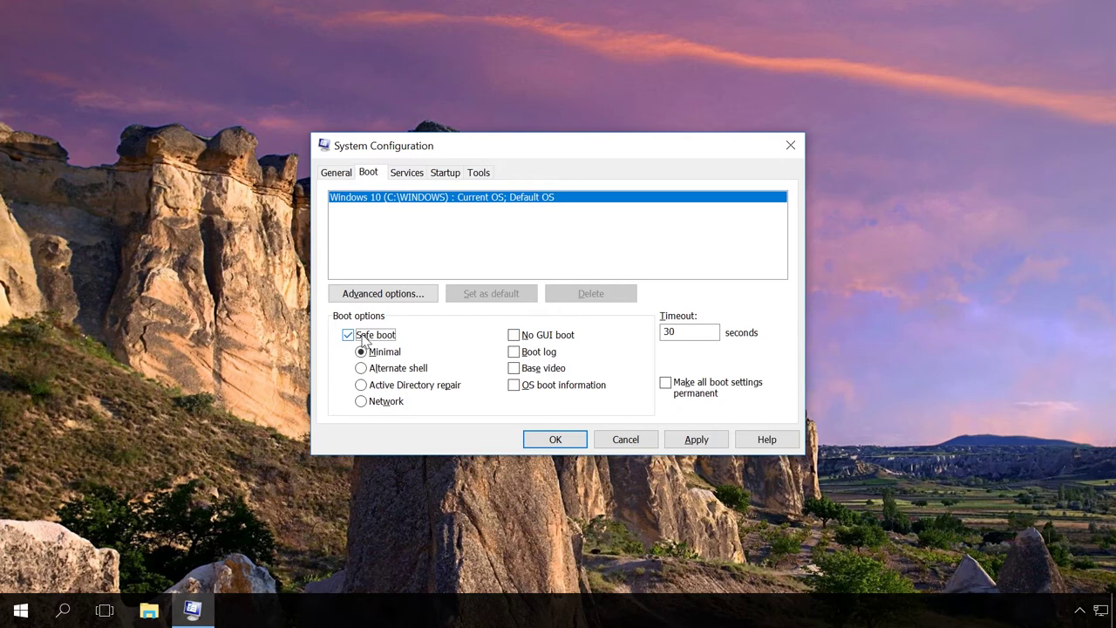
click(363, 338)
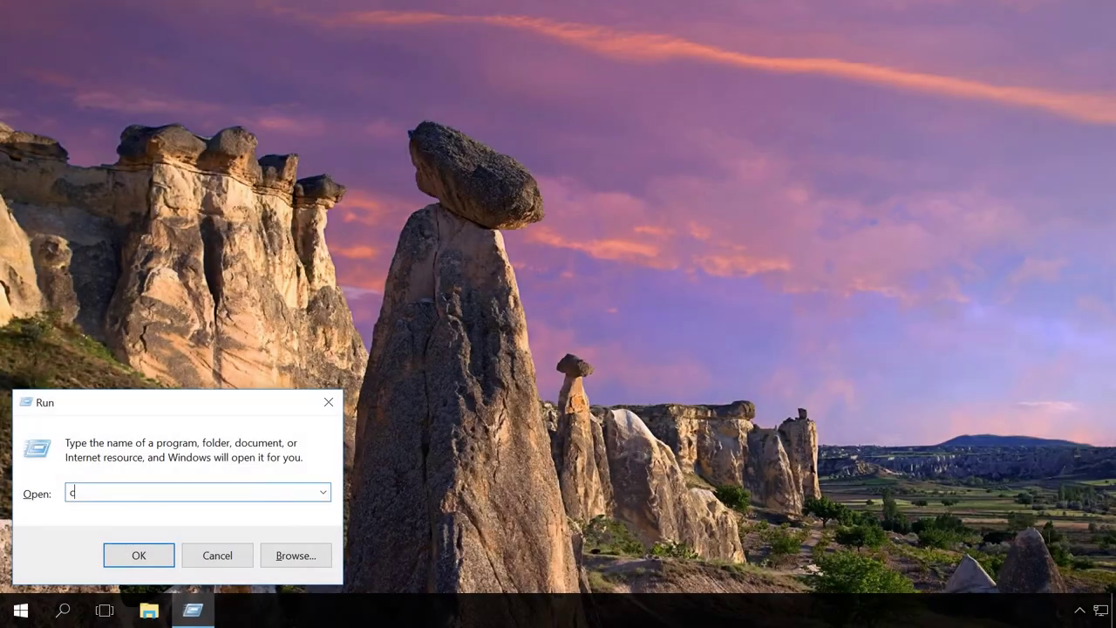
- Open a Command Prompt window from the Run dialog with the command cmd and close it
text(md)
key(Return)
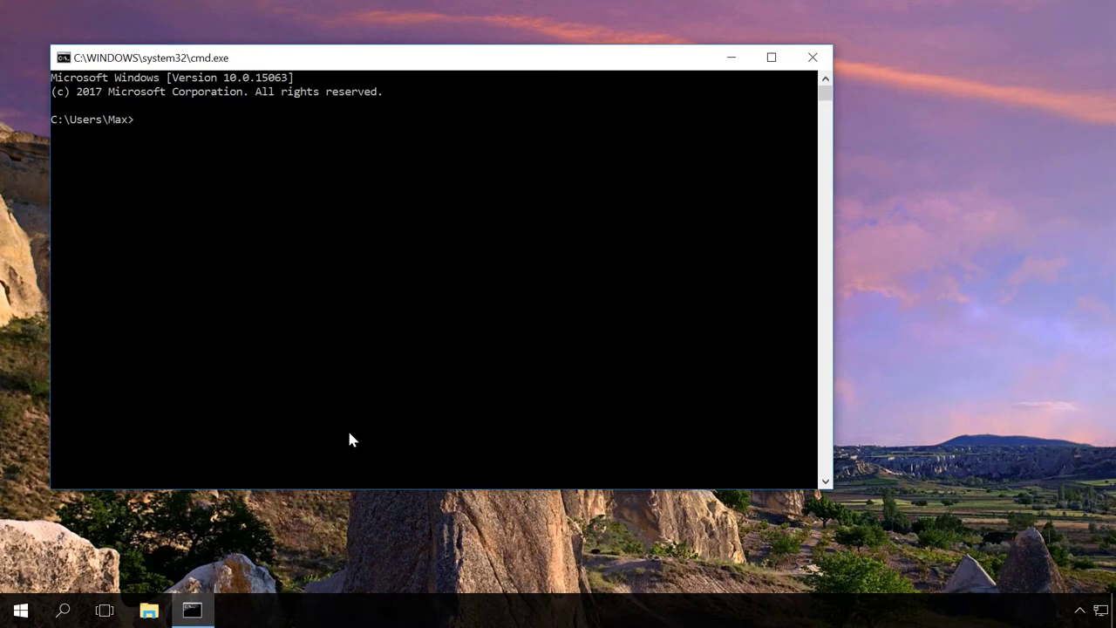
click(812, 58)
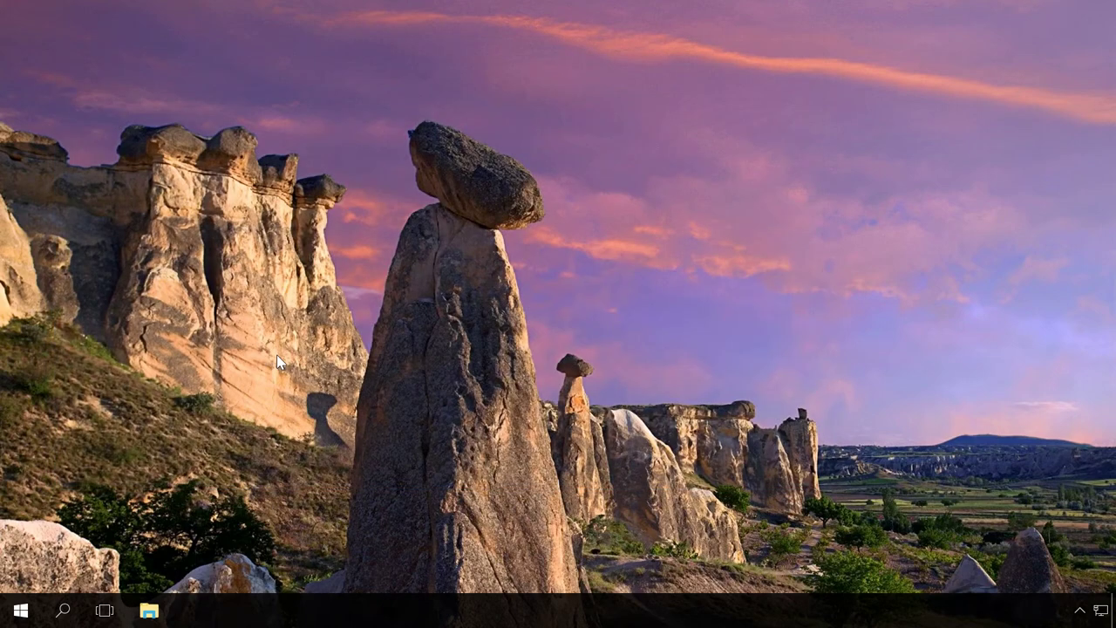
- Open the Group Policy editor and the Services console from the Run dialog with gpedit.msc and services.msc
key(super+r)
text(gpe)
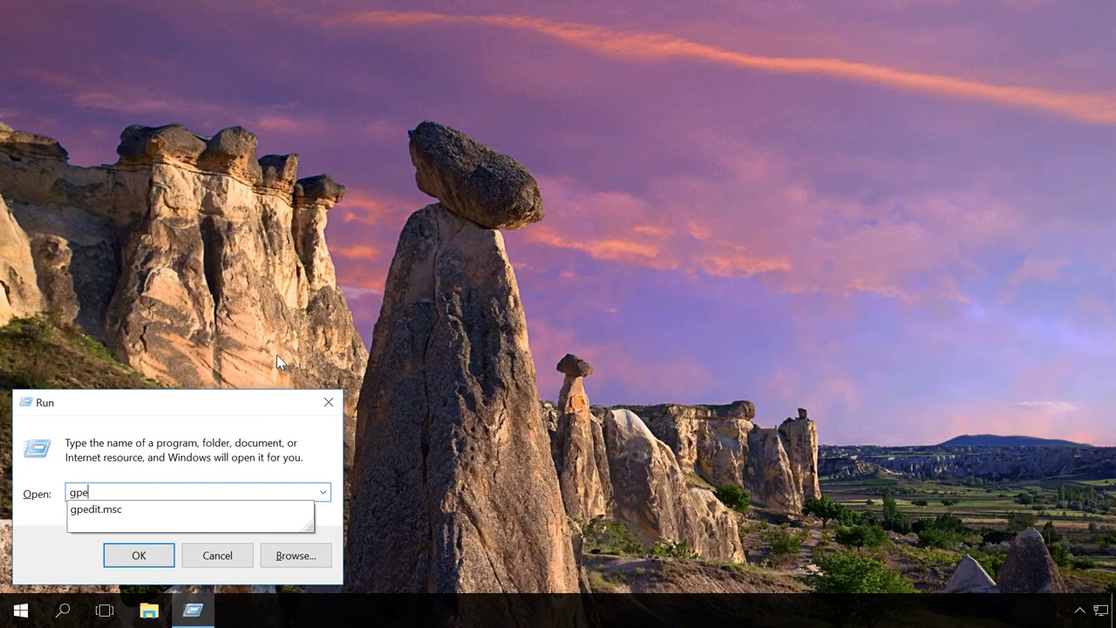
text(dit)
key(Down)
key(Return)
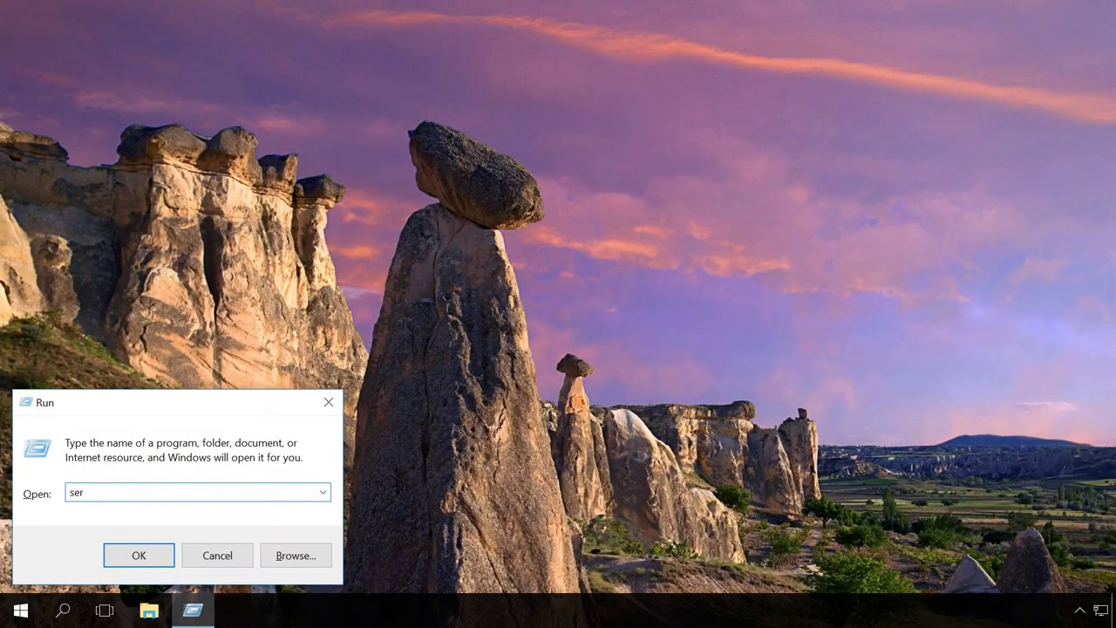
text(es.msc)
key(Return)
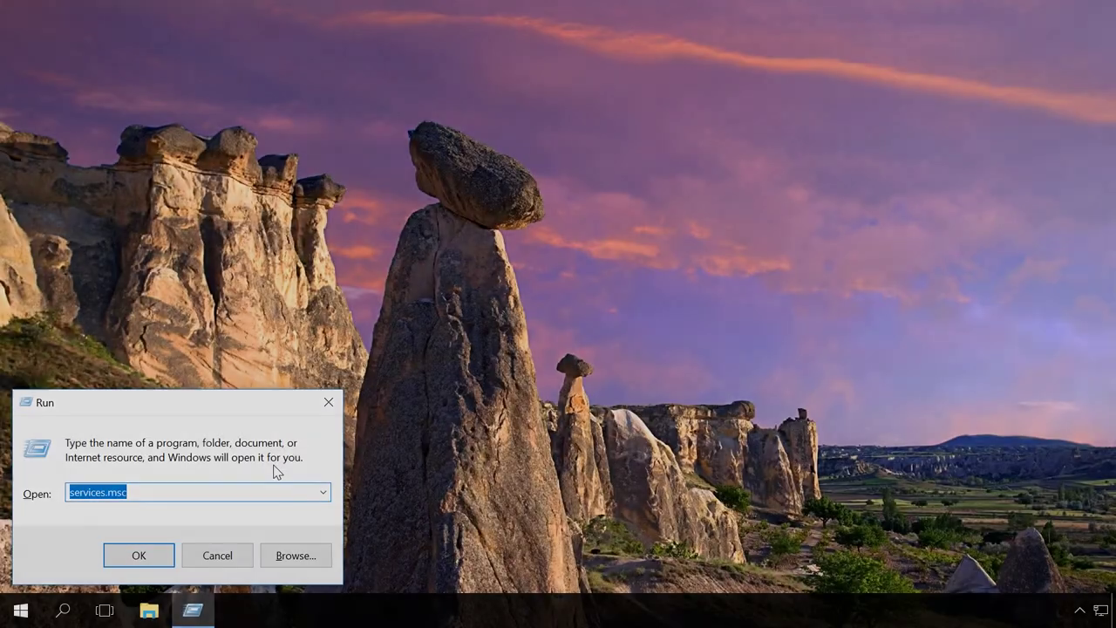
- Open Control Panel and its Programs and Features page from the Run dialog with control and appwiz.cpl
text(control)
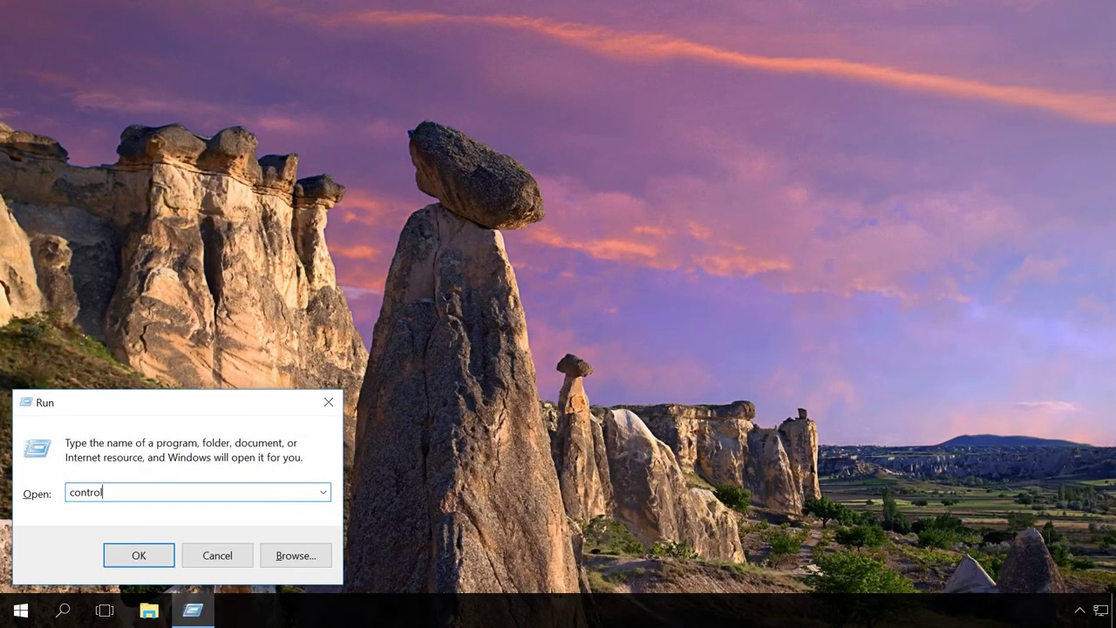
key(Return)
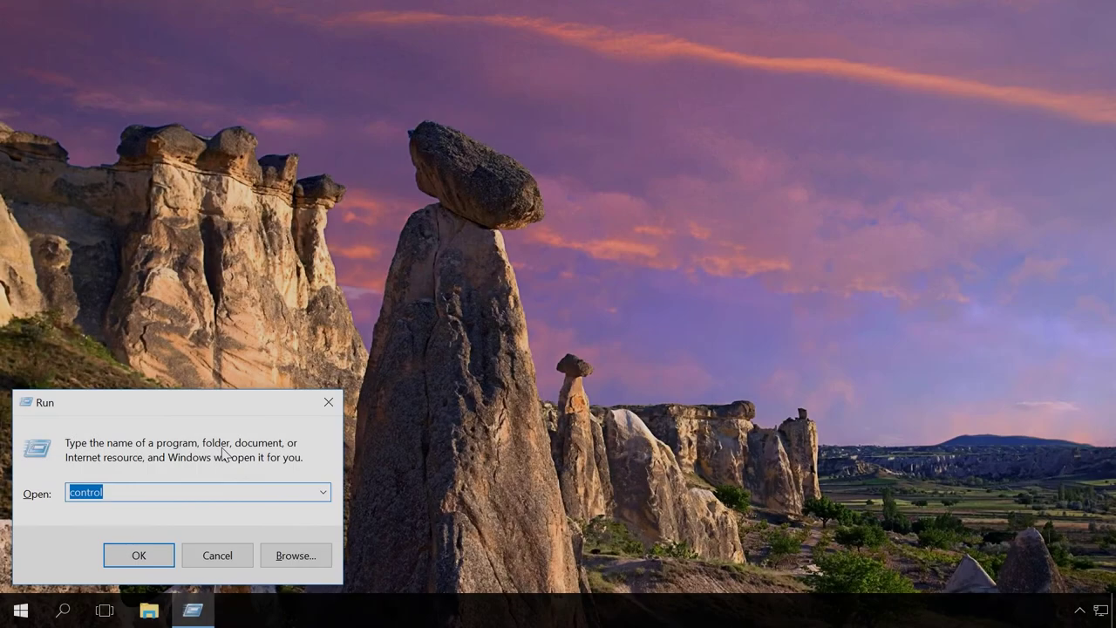
text(app)
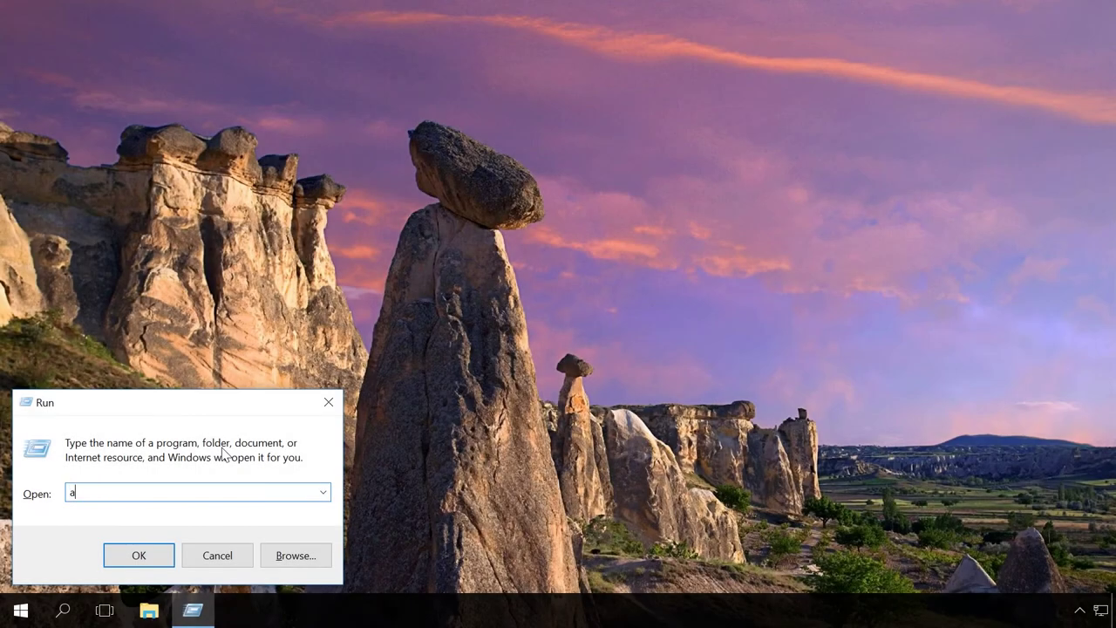
text(wiz.cpl)
key(Return)
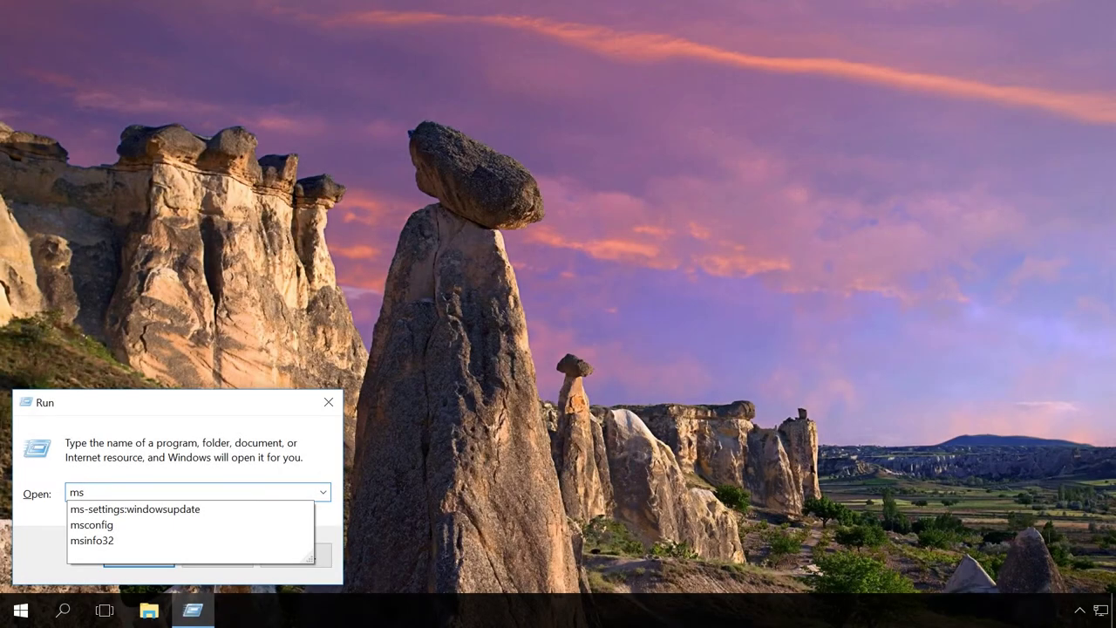
- Open System Information and the DirectX Diagnostic Tool from the Run dialog with msinfo32 and dxdiag
text(info32)
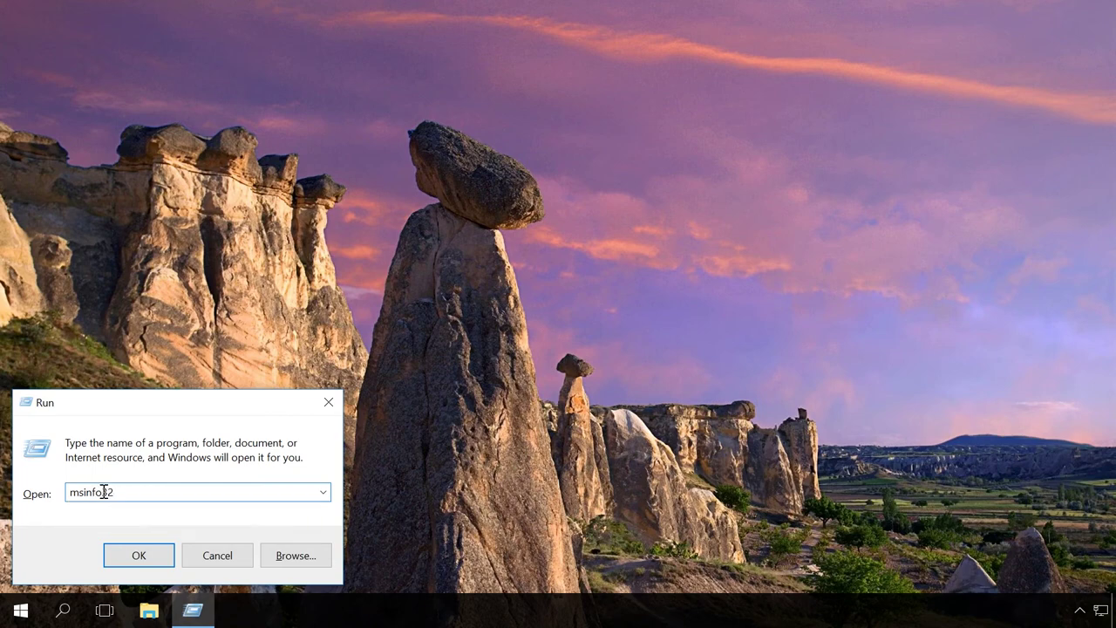
key(Return)
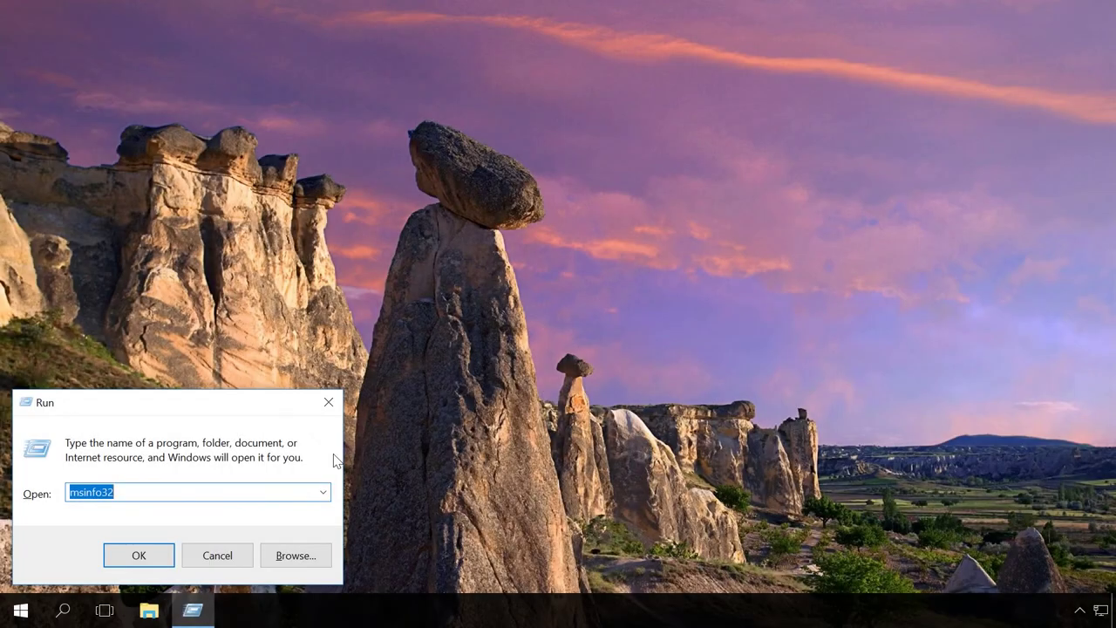
text(dxdia)
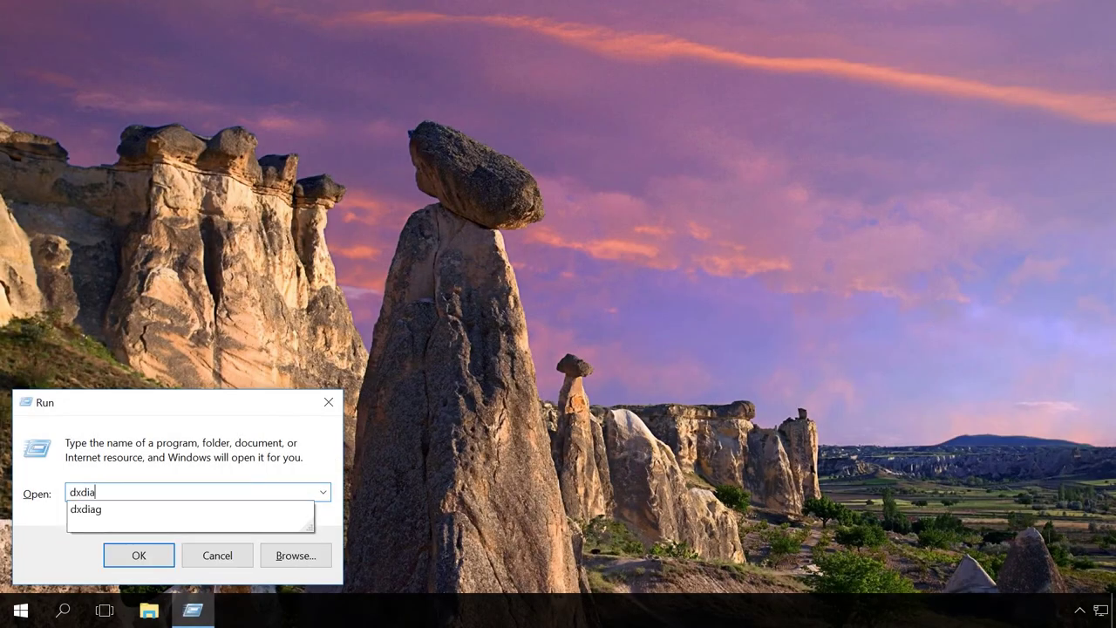
text(g)
key(Return)
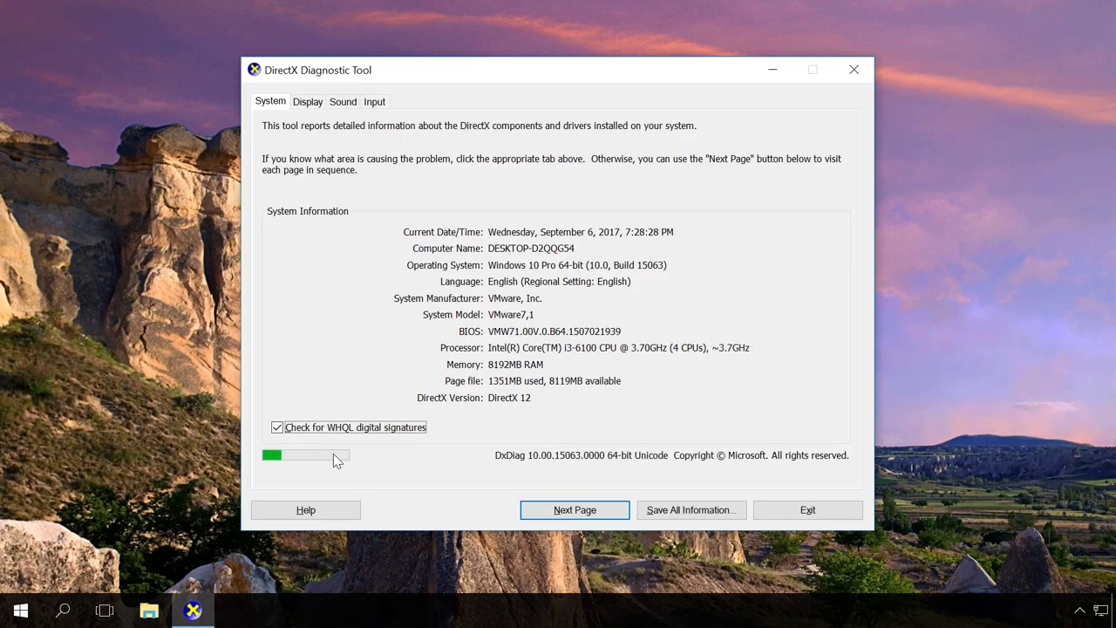